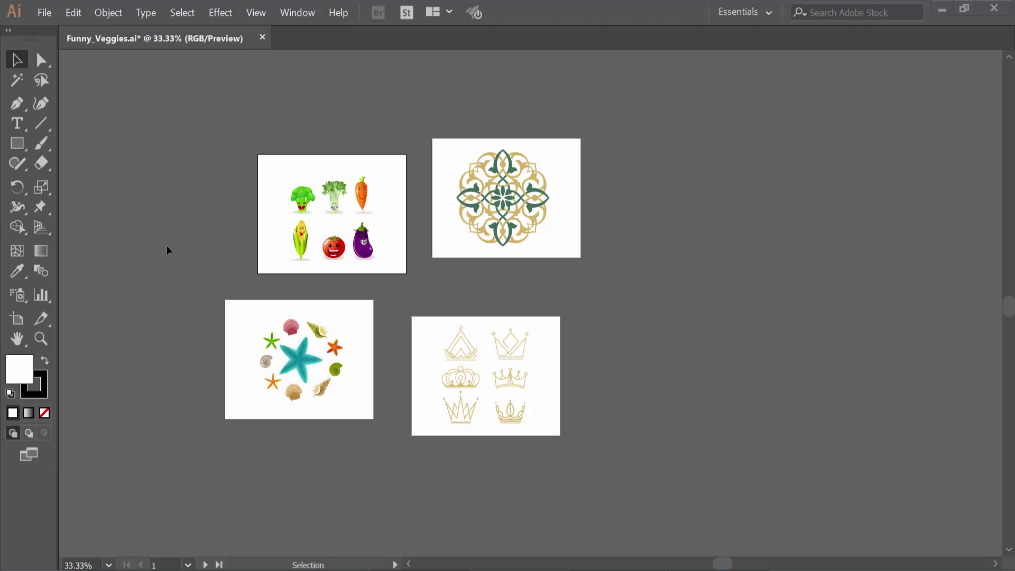
Switch to artboard editing and show the Artboards panel listing Artboards 1–4
left_click(18, 321)
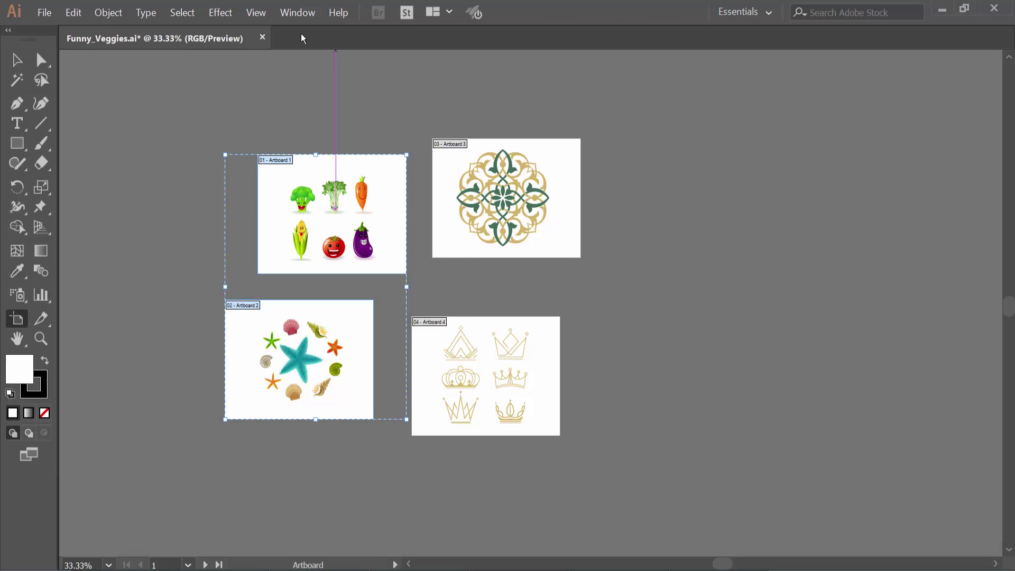
left_click(296, 14)
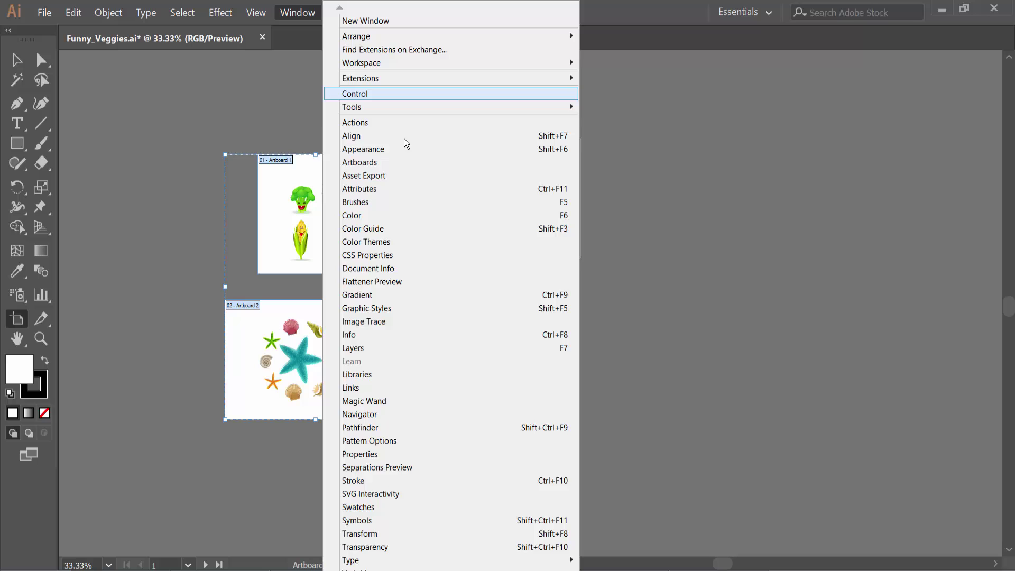
left_click(363, 163)
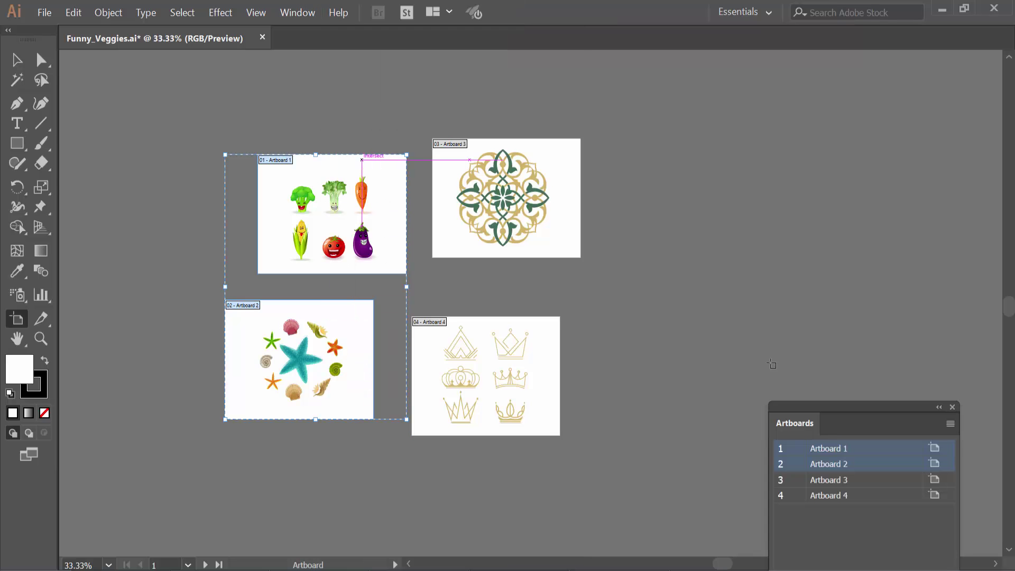
left_click(300, 17)
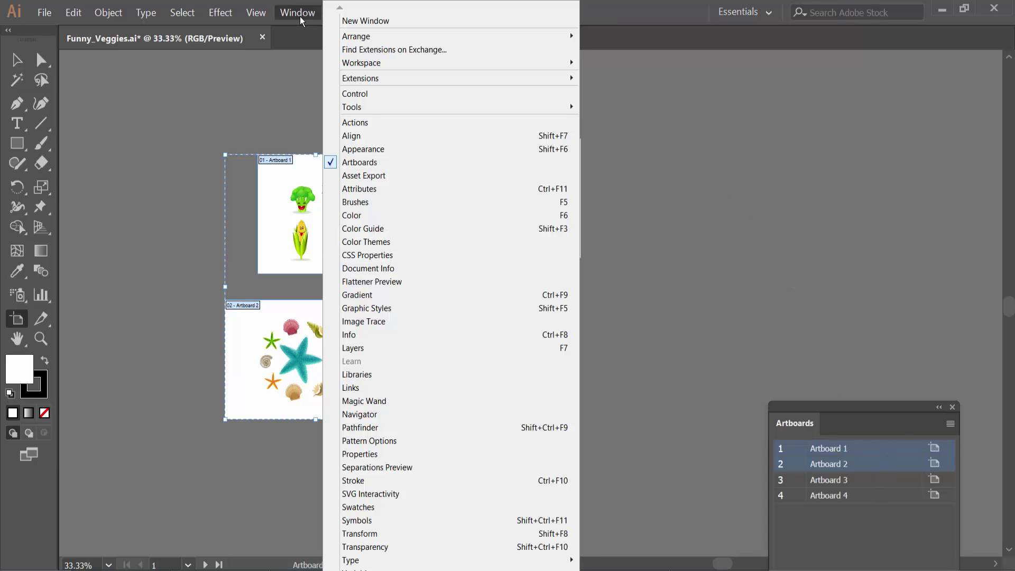
Show the Properties panel, then select Artboard 1 and add Artboard 2 in the Artboards panel
left_click(368, 456)
left_click(808, 451)
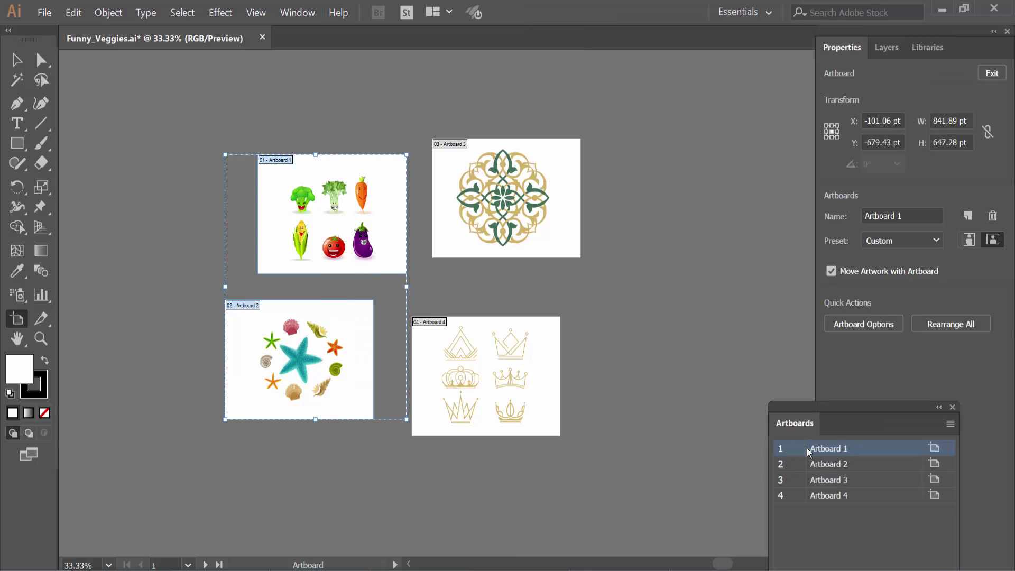
left_click(846, 464)
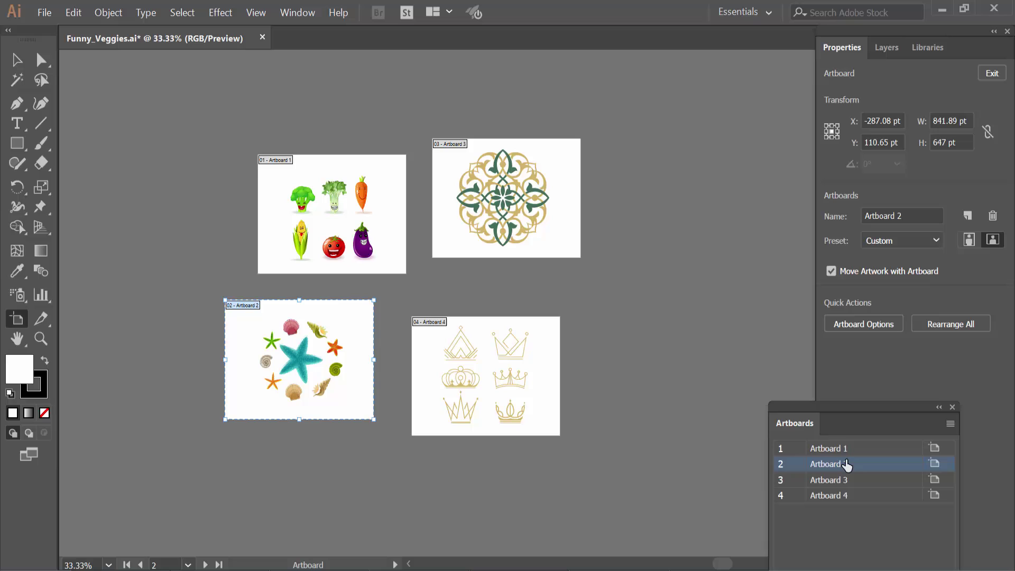
left_click(458, 236)
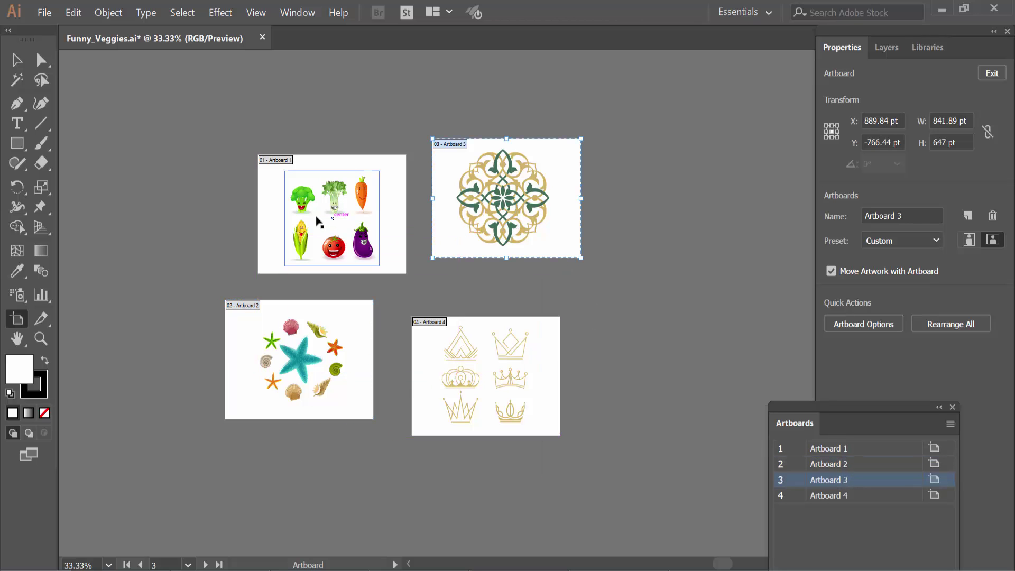
left_click(292, 221)
left_click(247, 351)
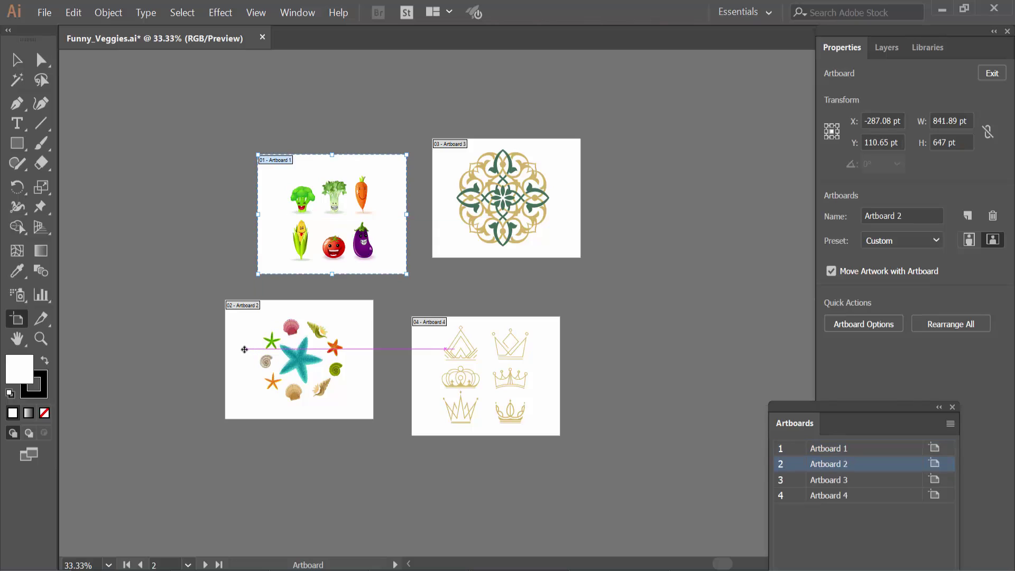
left_click(832, 450)
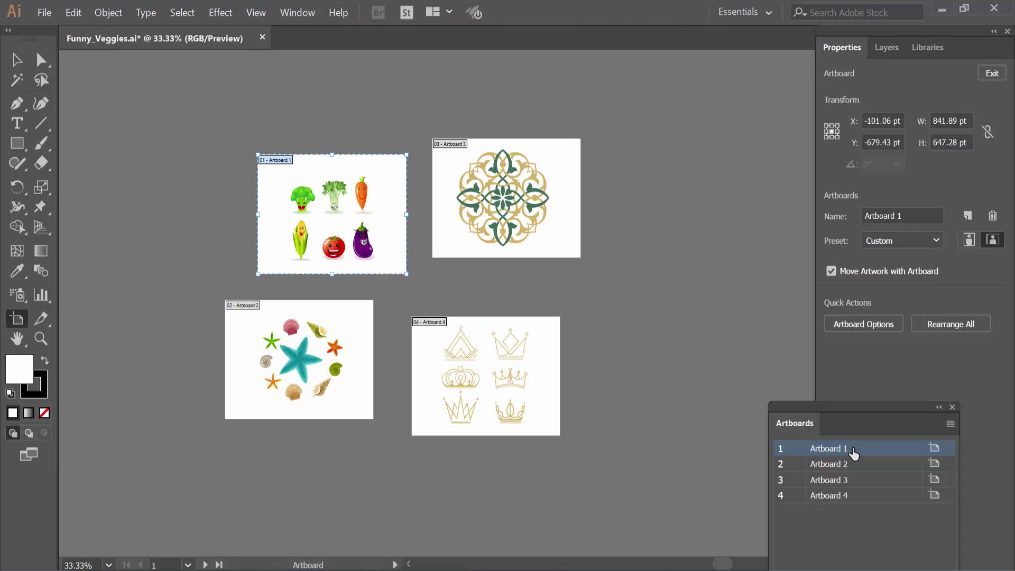
left_click(849, 465, "shift")
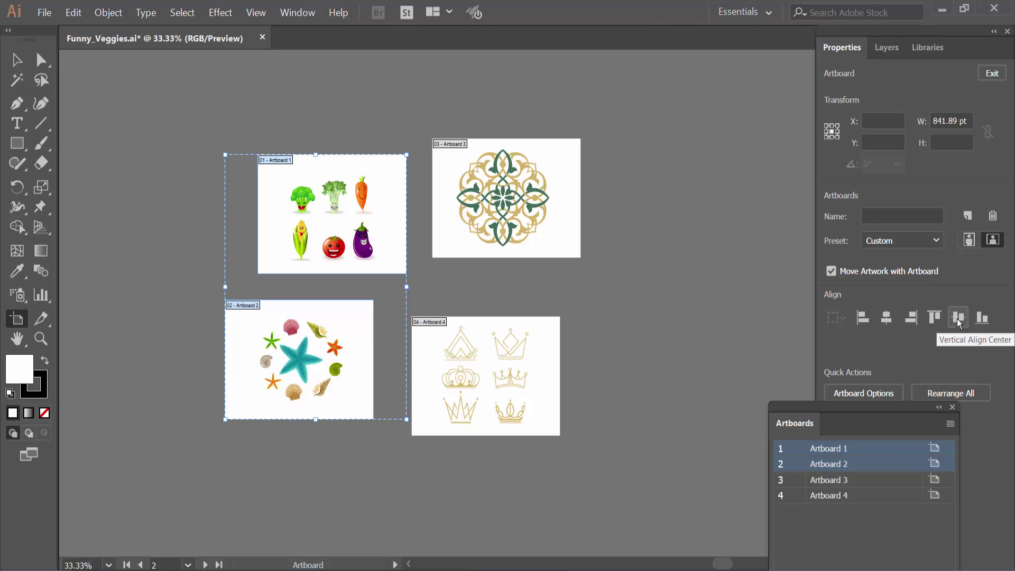
Apply Horizontal Align Center to the selected Artboards 1 and 2
left_click(887, 317)
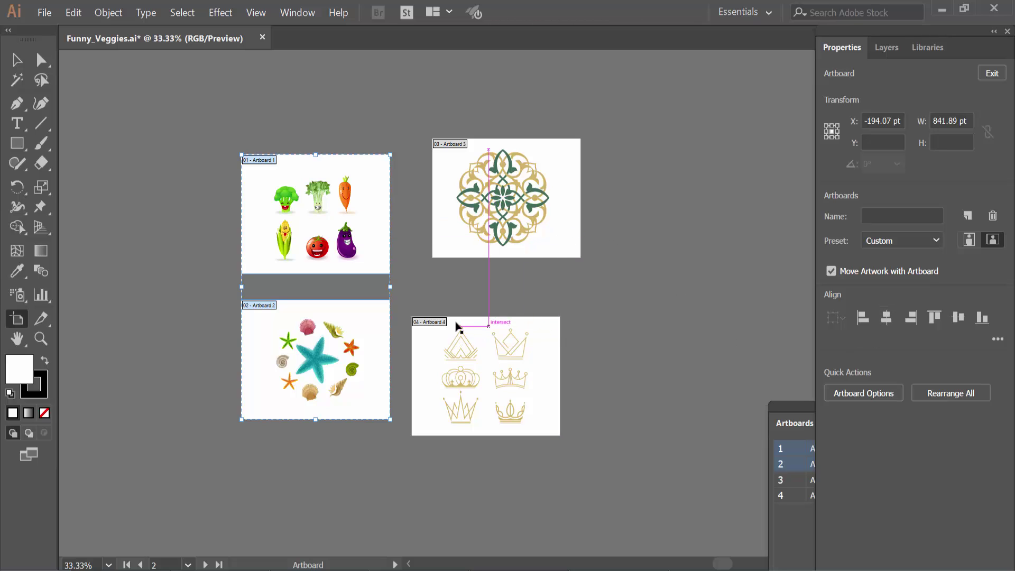
Select Artboards 3 and 4 and apply Horizontal Align Center to them
left_click(796, 466)
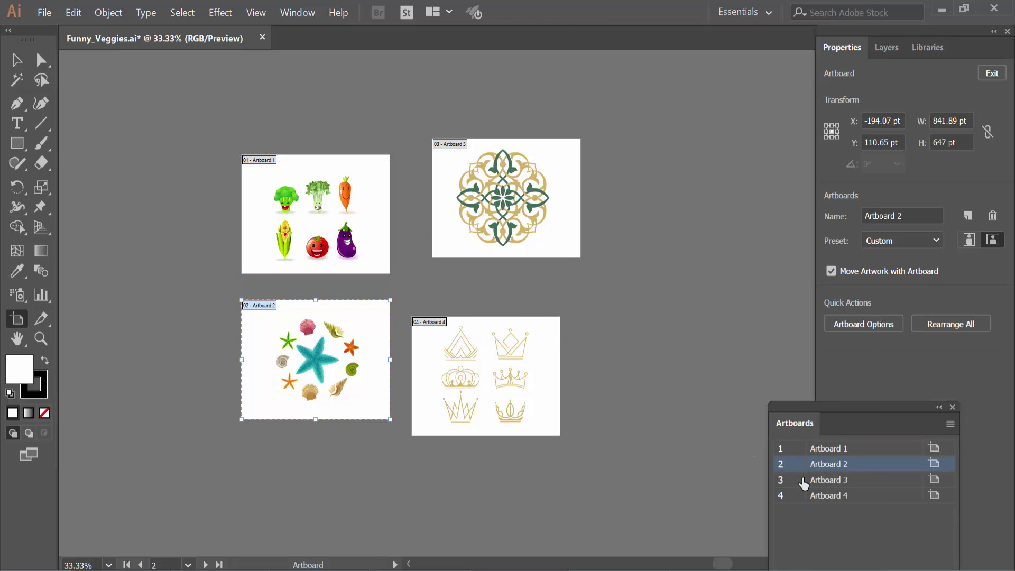
left_click(800, 480, "shift")
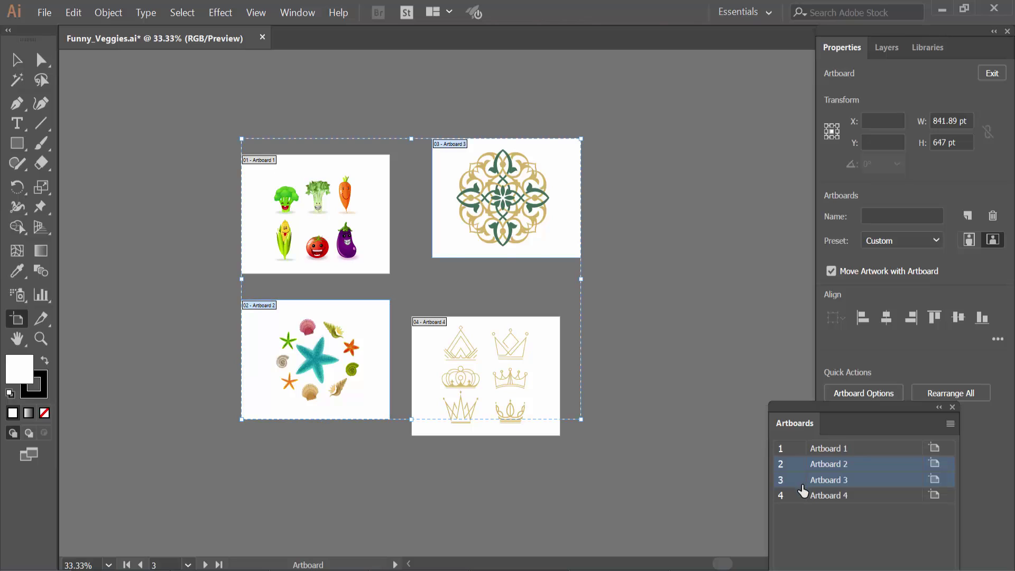
left_click(806, 487)
left_click(810, 496, "shift")
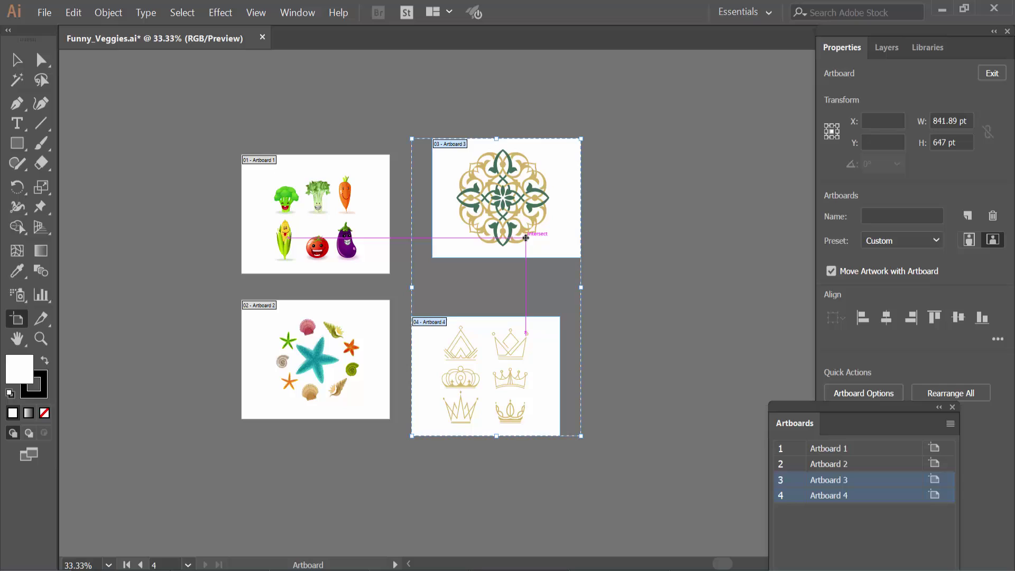
left_click(885, 321)
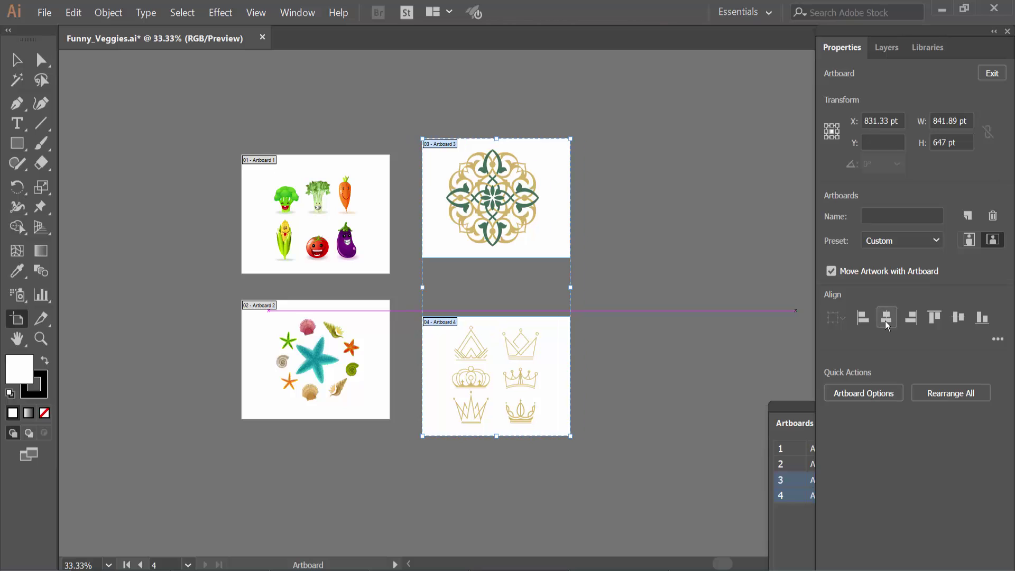
left_click(792, 448)
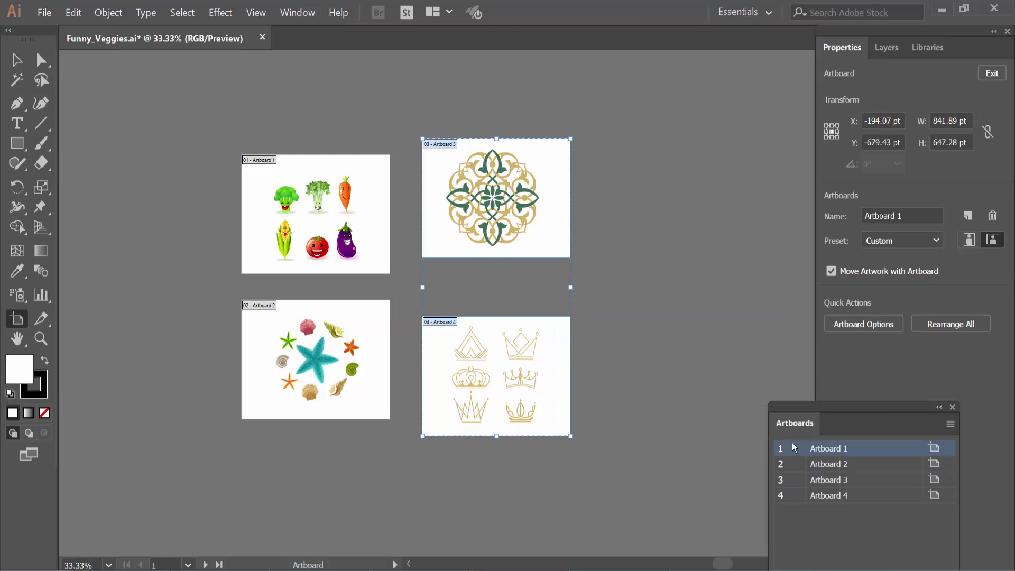
left_click(821, 466)
left_click(818, 480, "shift")
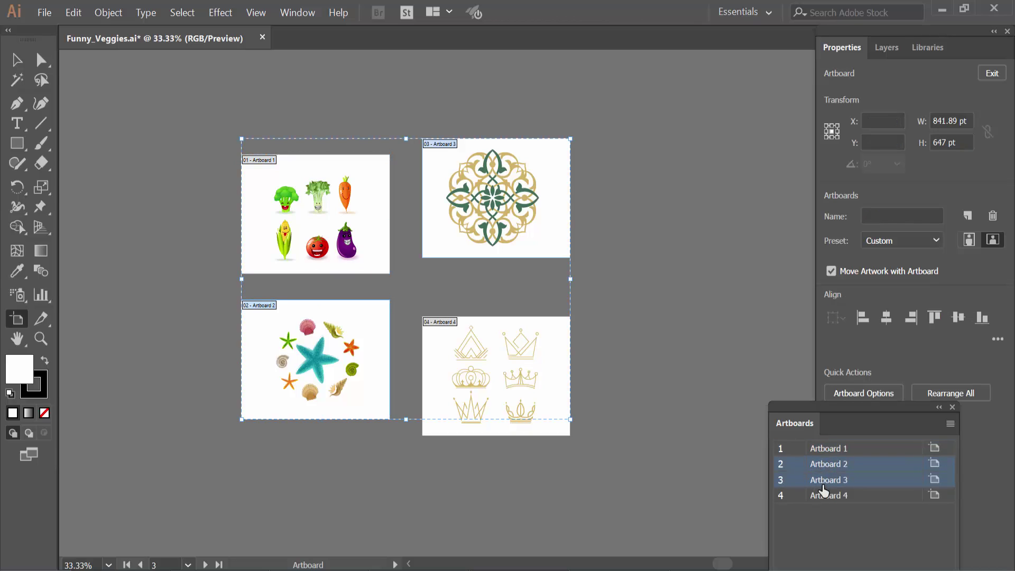
left_click(828, 495)
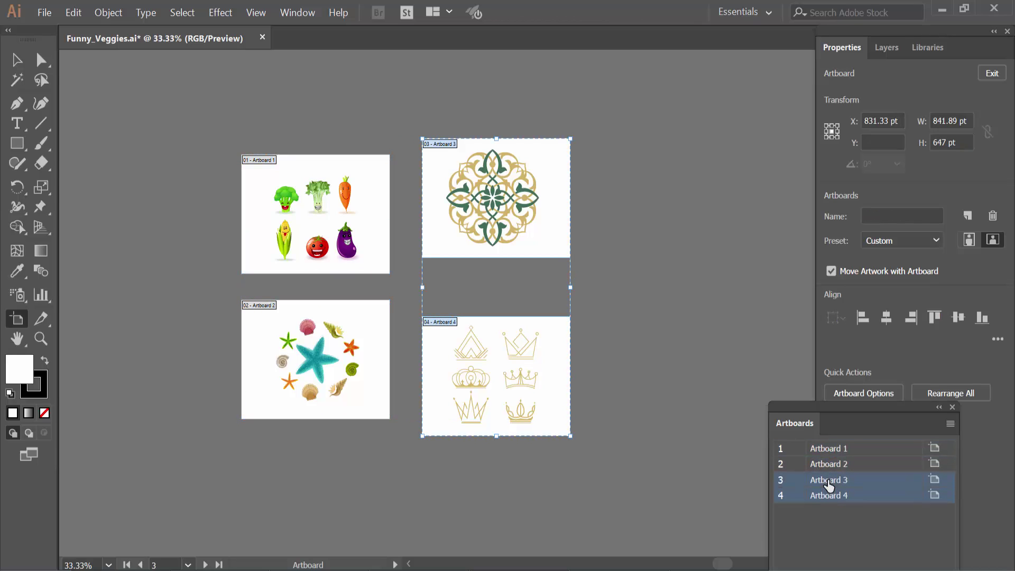
left_click(837, 466)
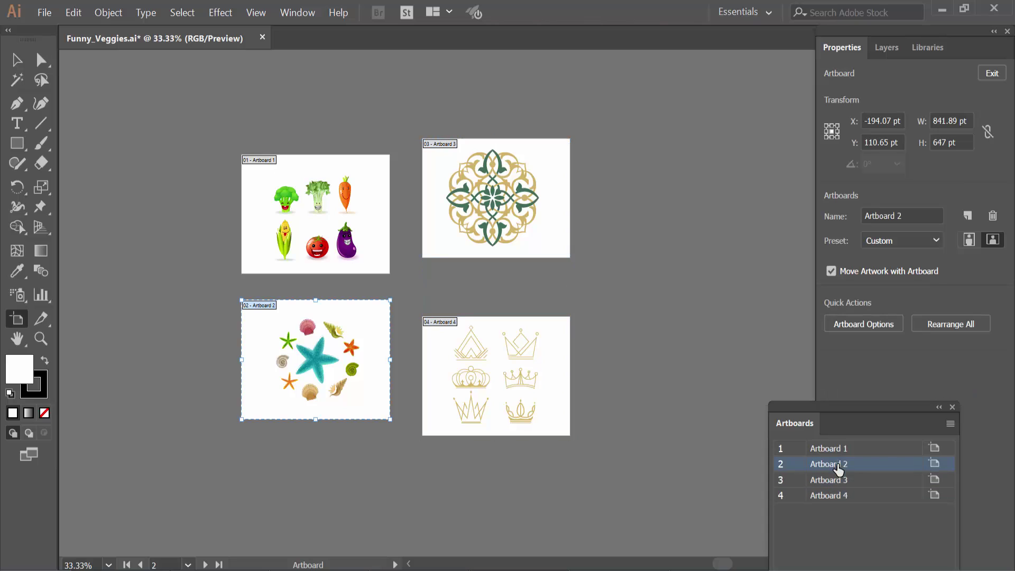
left_click(830, 483, "shift")
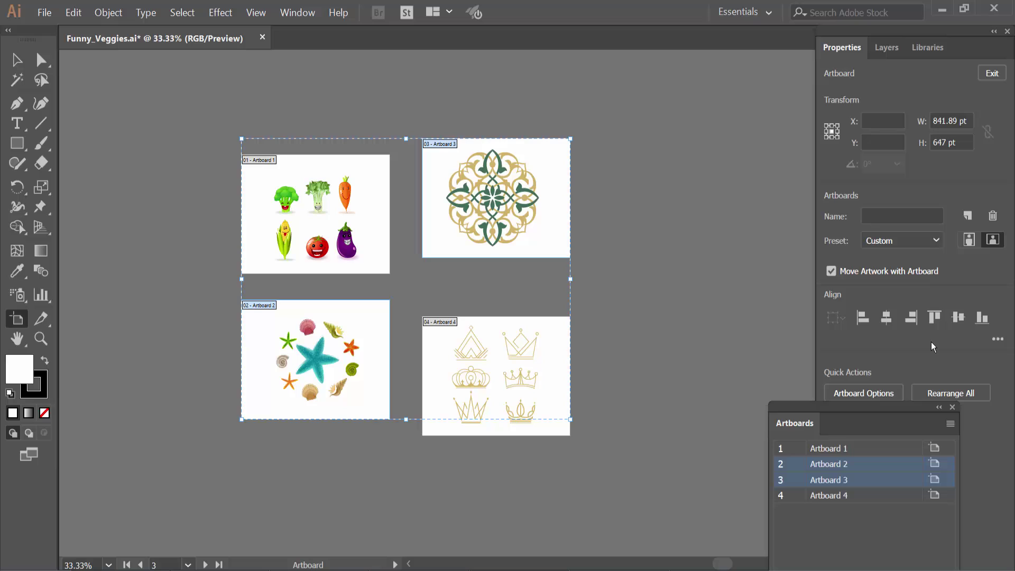
left_click(828, 451)
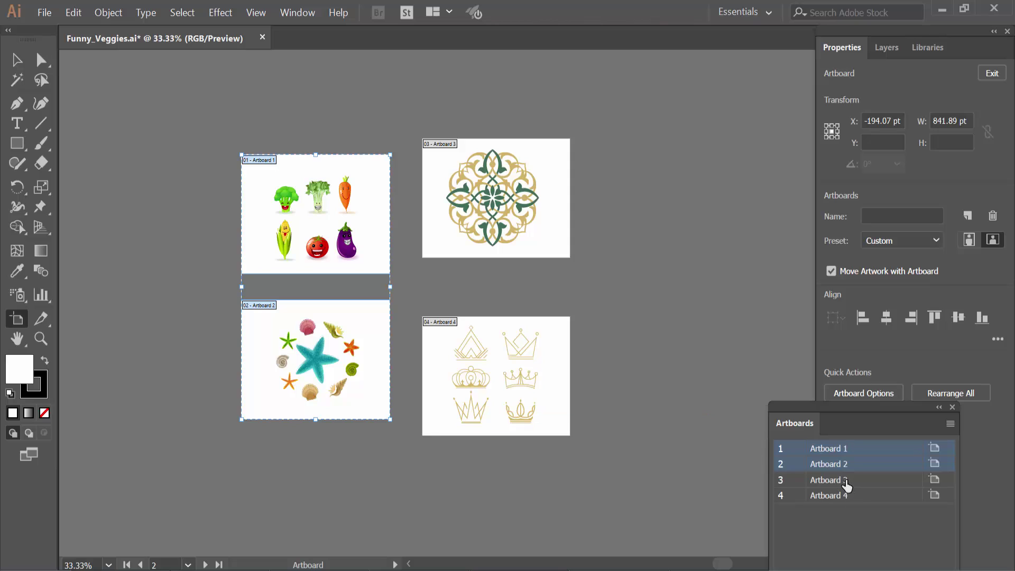
left_click(838, 486)
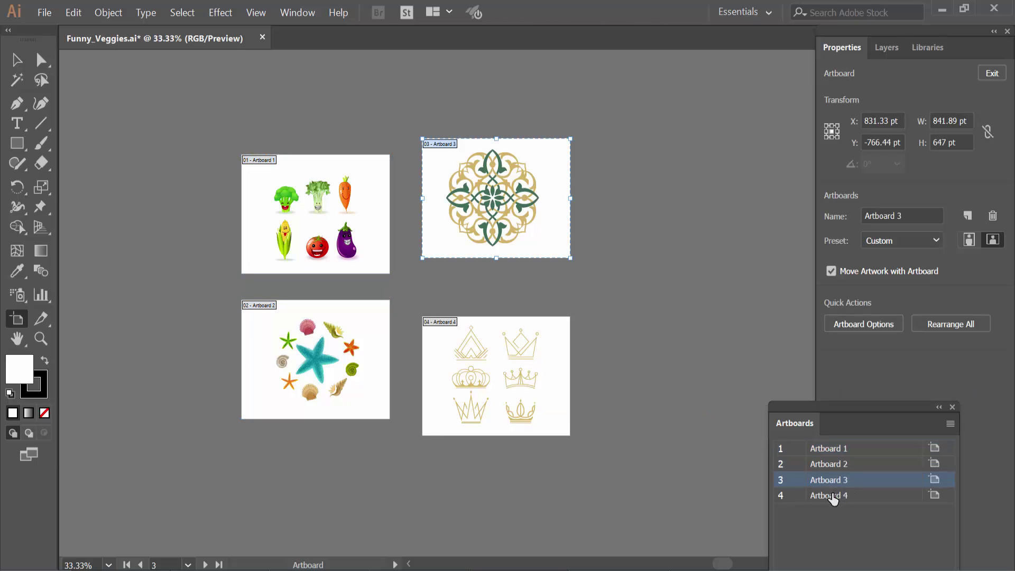
left_click(515, 390)
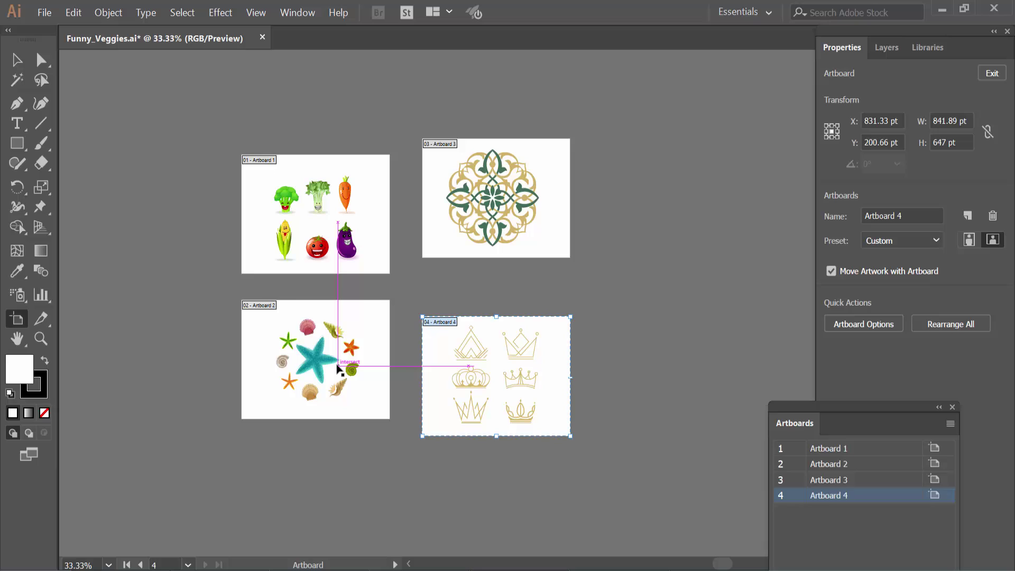
left_click(341, 317)
Add Artboard 4 to the Artboard 2 selection and apply Vertical Align Center
left_click(835, 497, "ctrl")
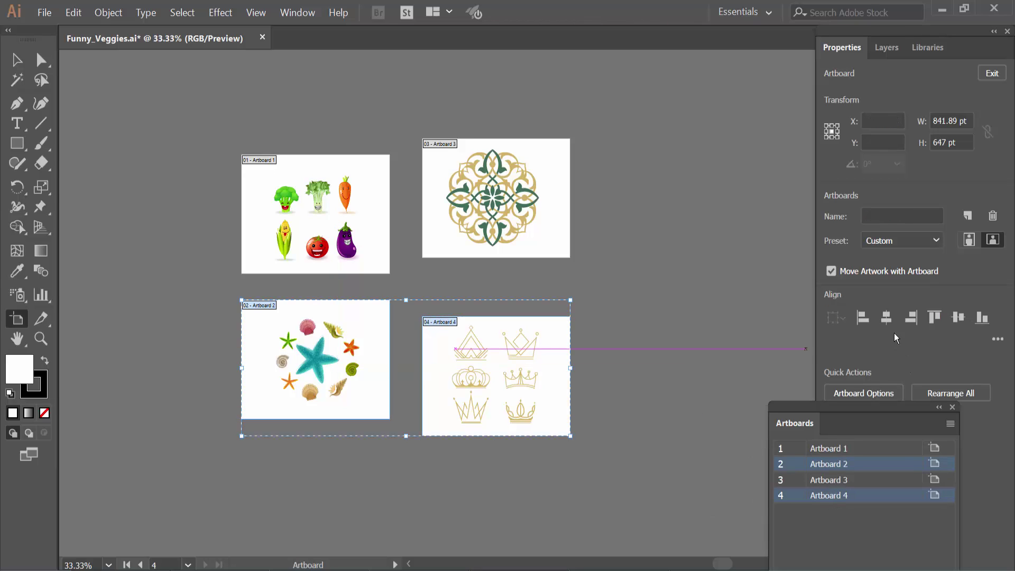
left_click(953, 316)
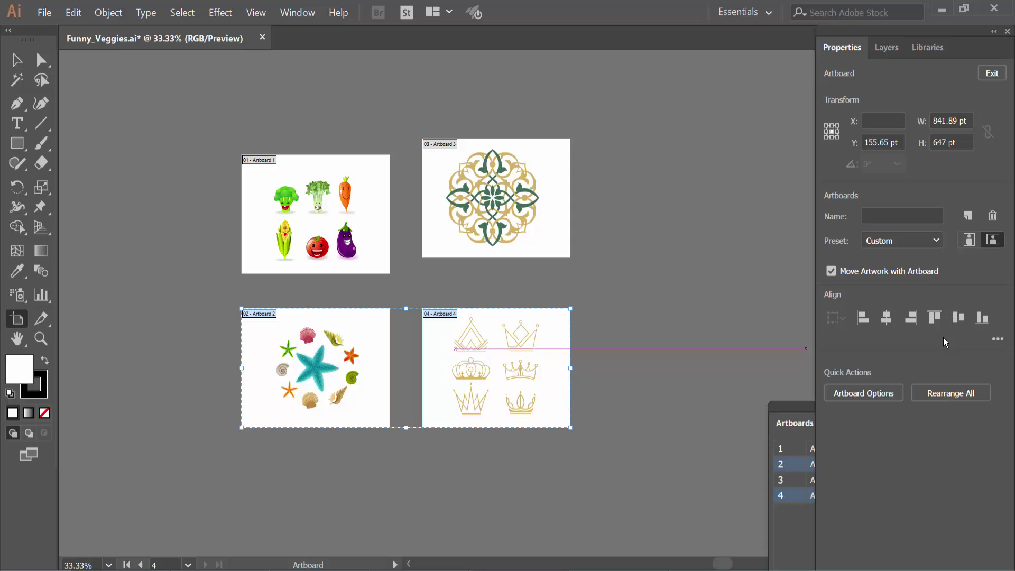
Select Artboards 1 and 3 and apply Vertical Align Center to them
left_click(795, 448)
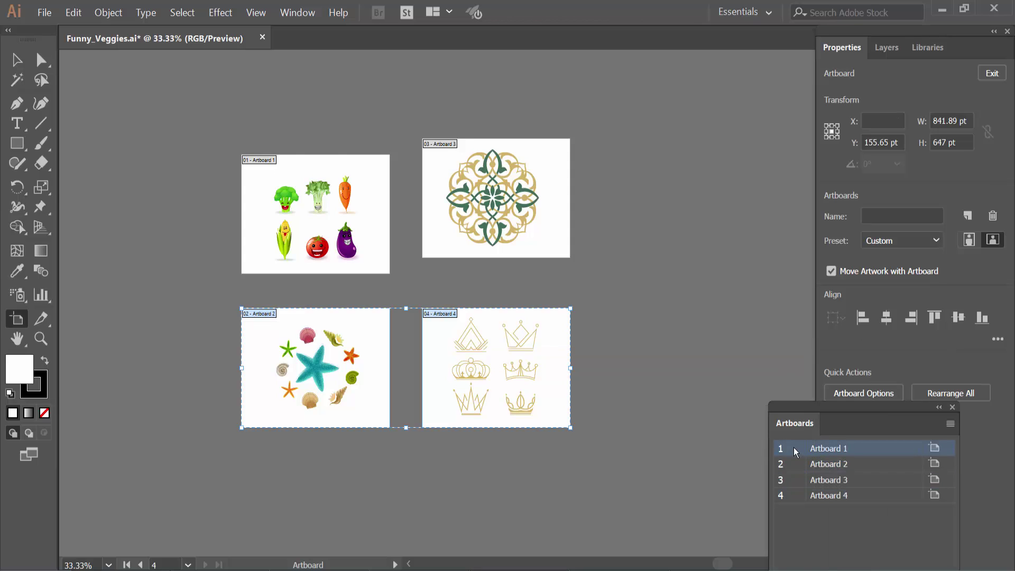
left_click(797, 480, "ctrl")
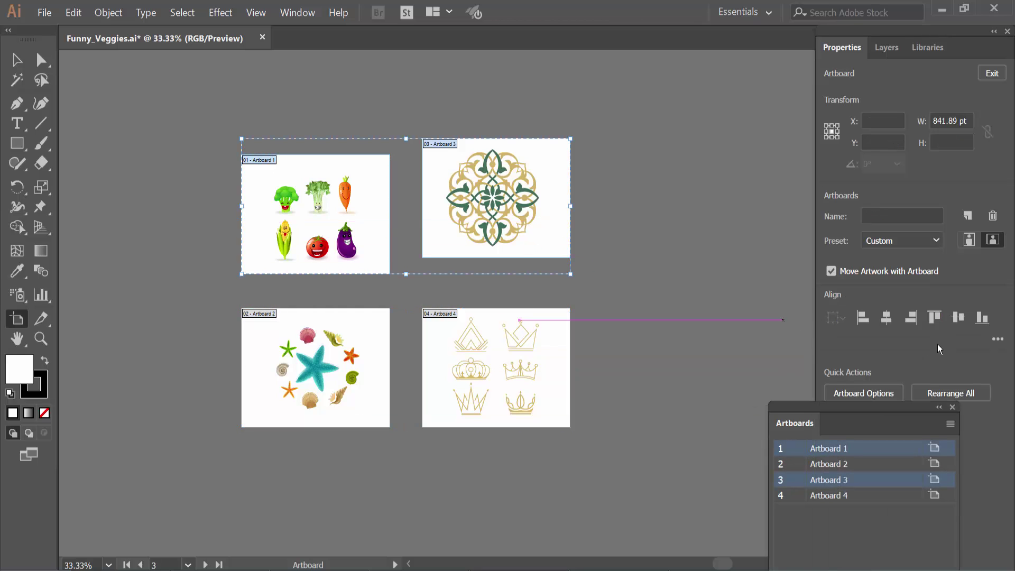
left_click(957, 319)
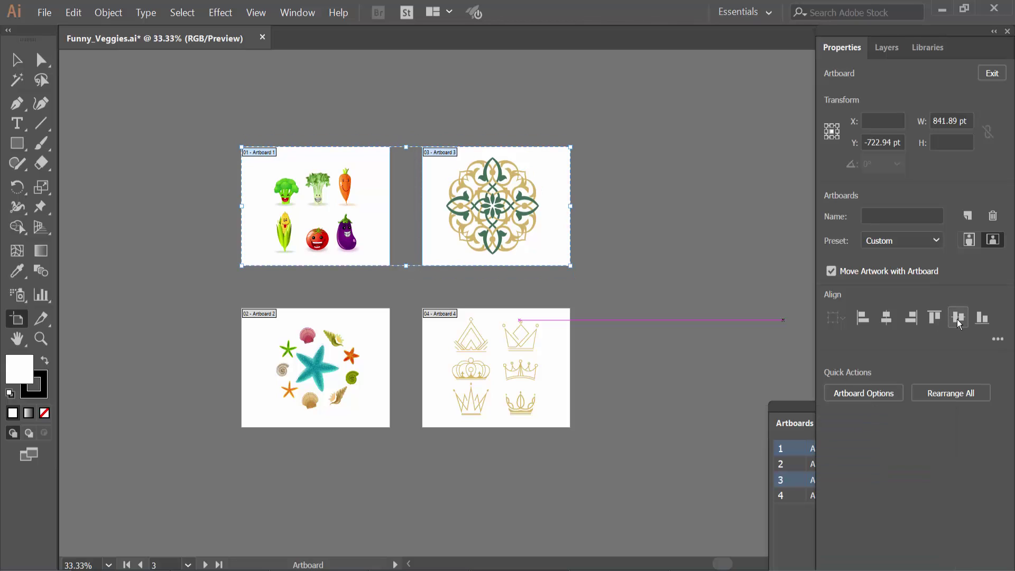